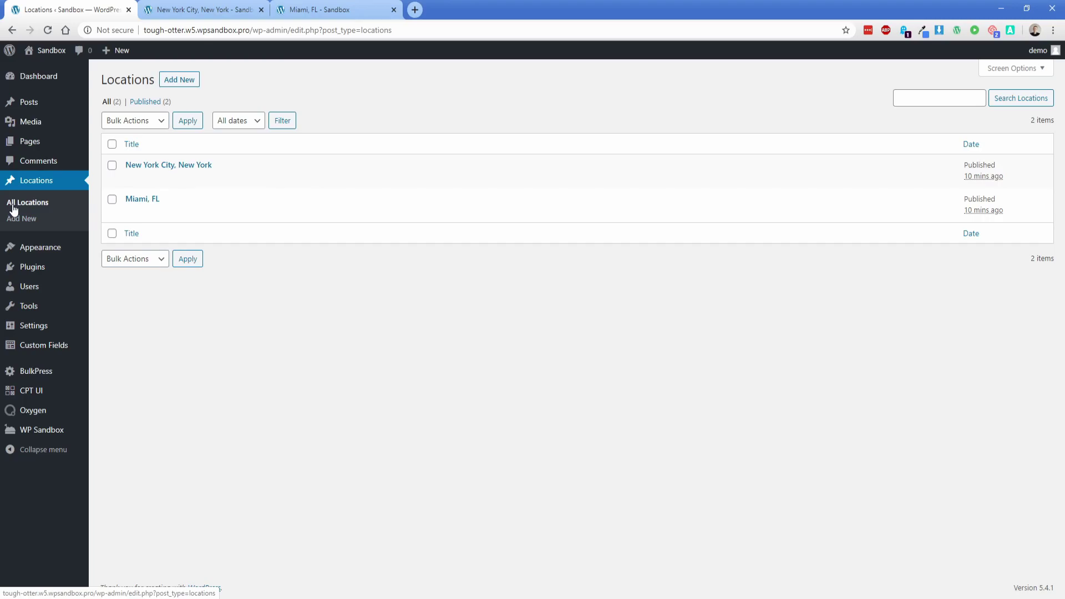
Step: Inspect the New York City and Miami, FL location pages, noting '/locations/' in their URLs
click(218, 14)
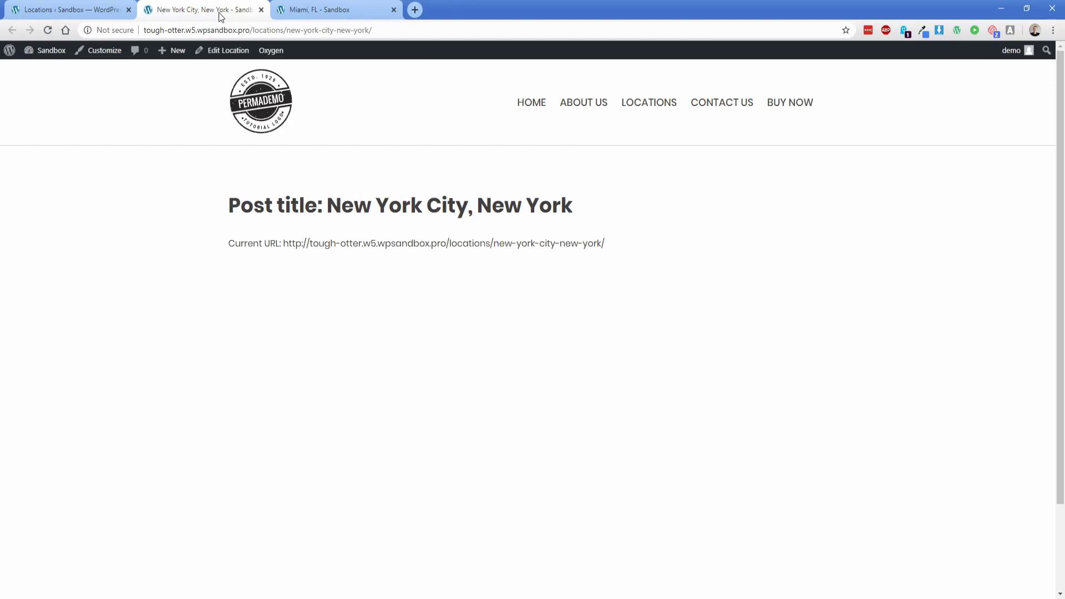
drag(238, 30, 377, 32)
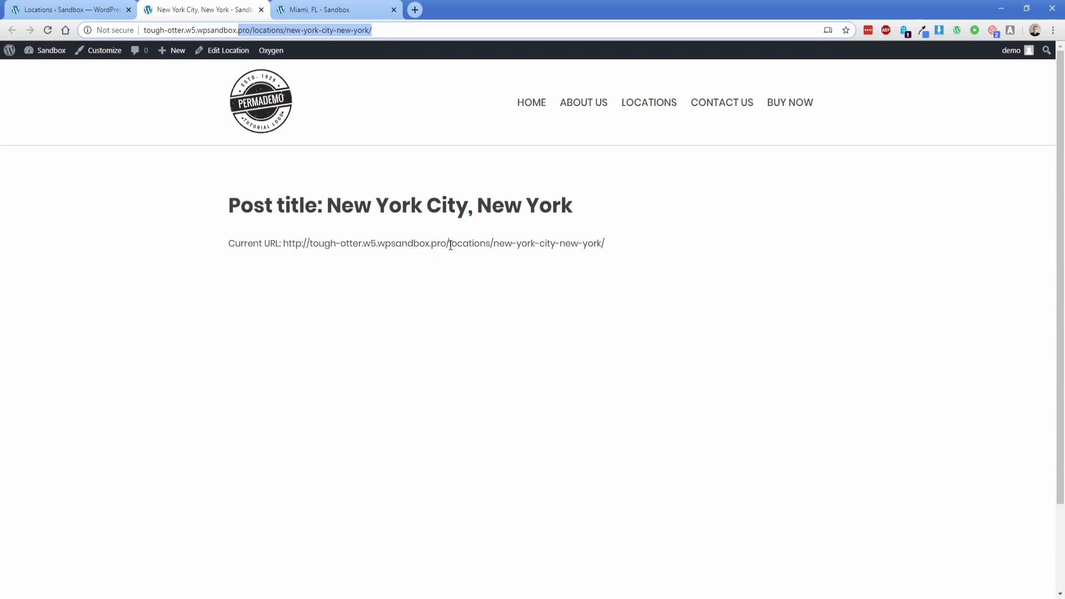
drag(450, 246, 490, 246)
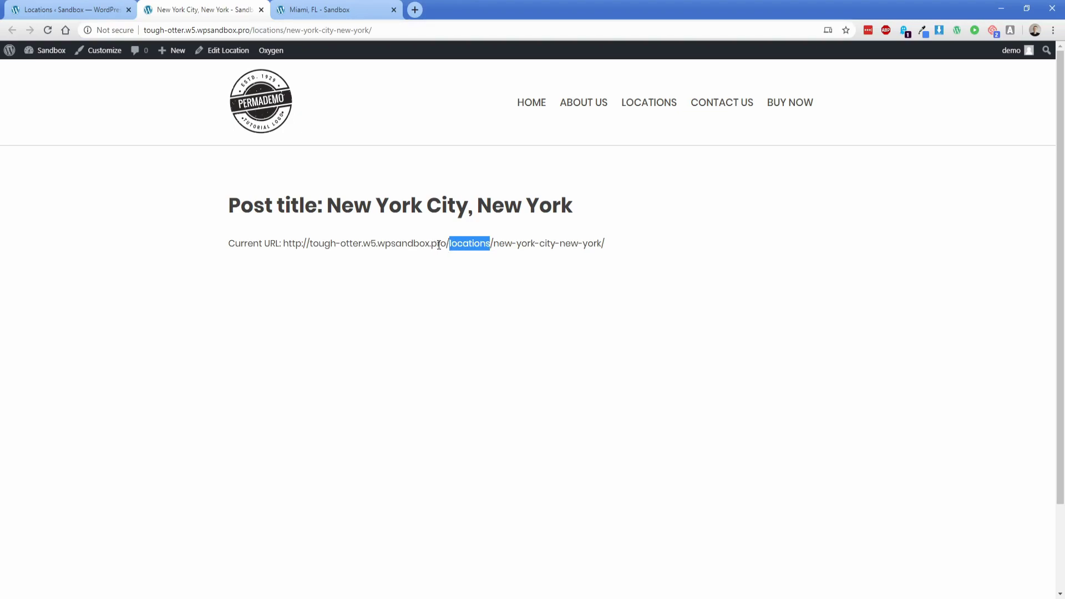
click(319, 9)
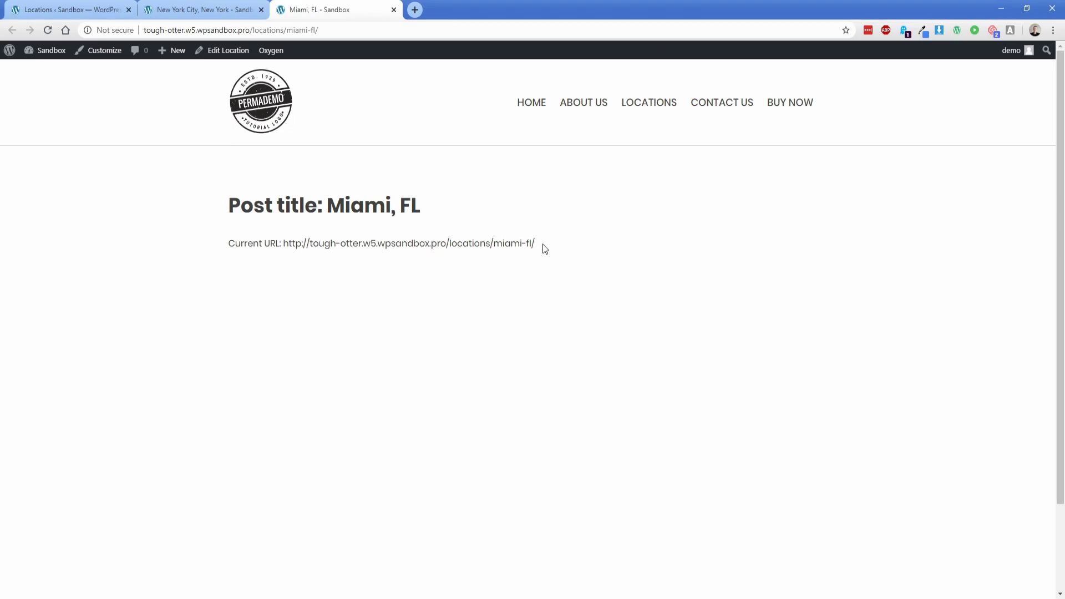
click(63, 12)
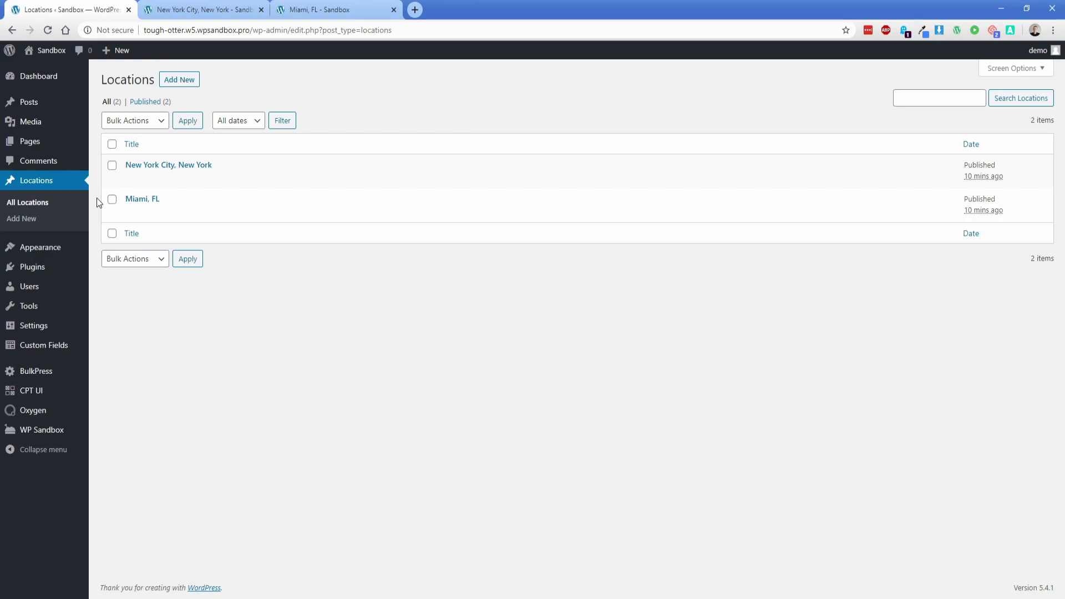
Step: Search the plugin directory for 'code snippets' and install the Code Snippets plugin
mouse_move(40, 274)
click(110, 285)
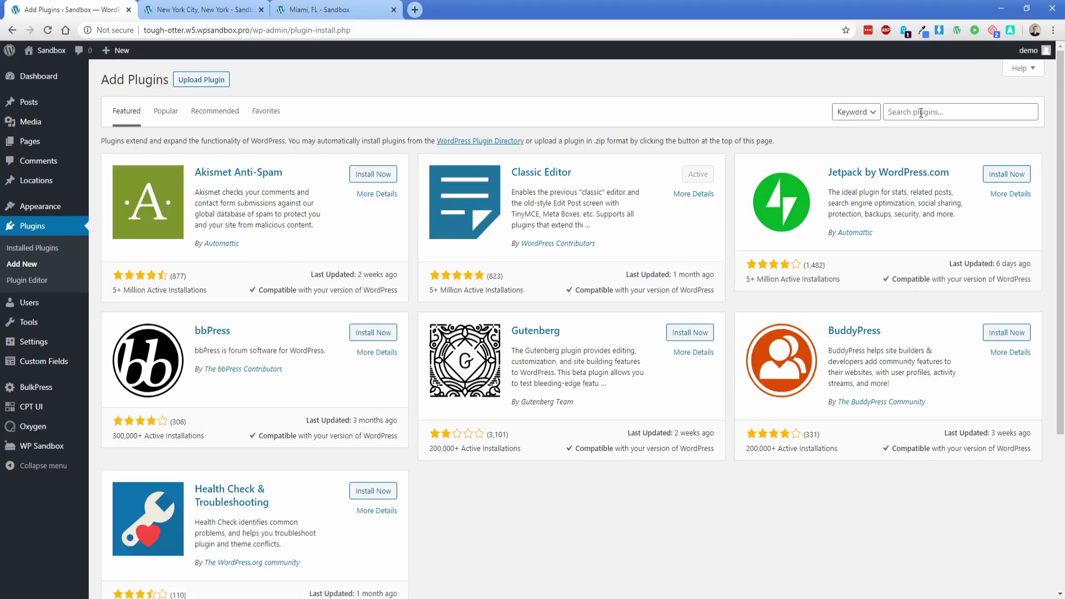
click(920, 112)
text(code snippets)
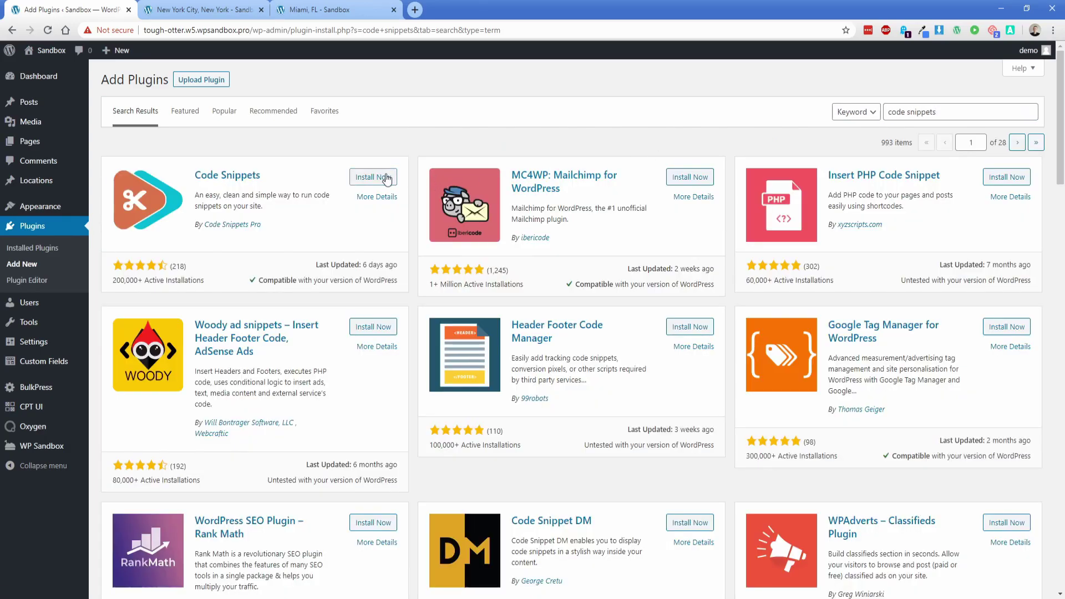
click(374, 177)
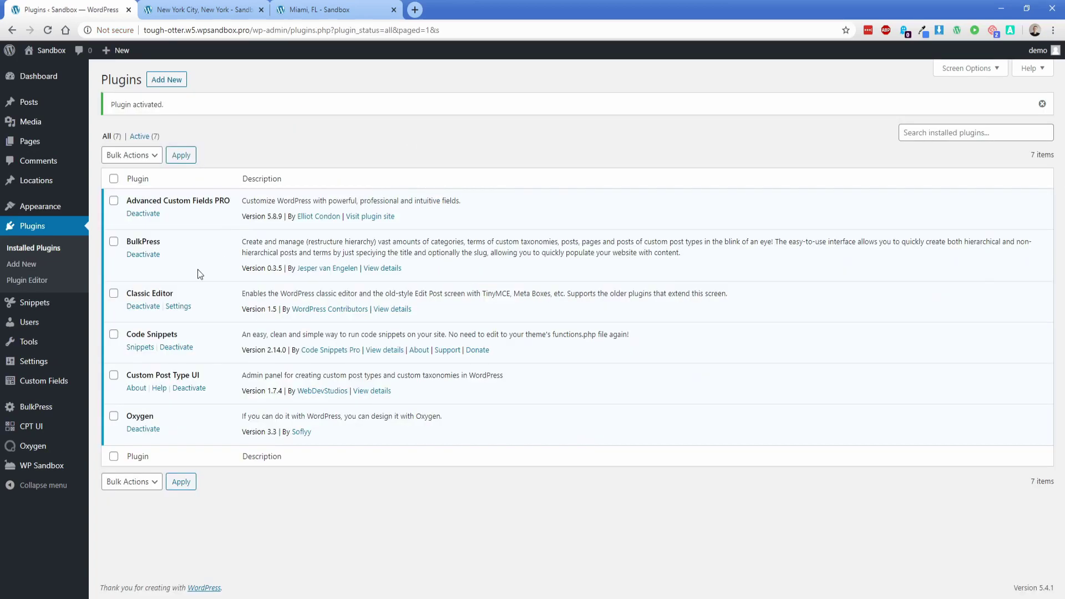
Step: Create a new snippet titled 'Remove slug from cpt permalink' and paste in the slug-removal PHP
mouse_move(39, 304)
click(113, 321)
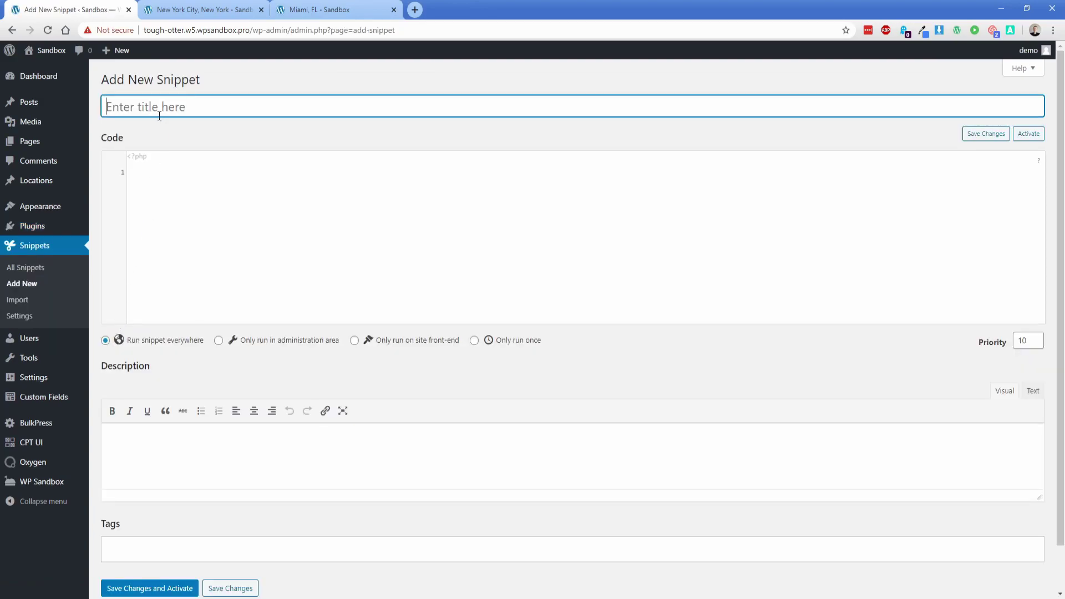
text(Remove slug from cpt permalin)
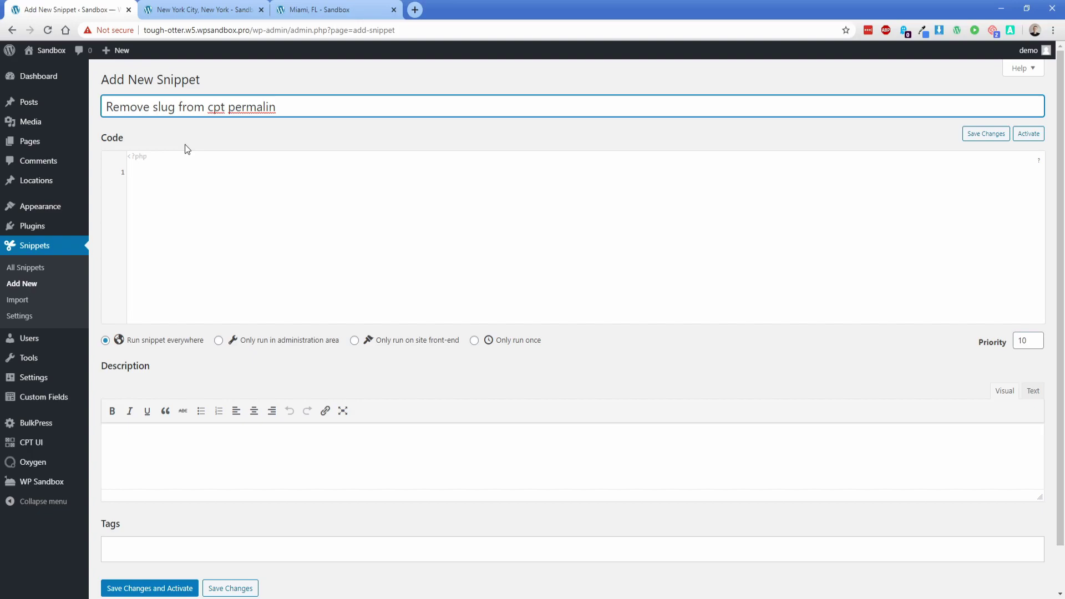
text(k)
click(194, 193)
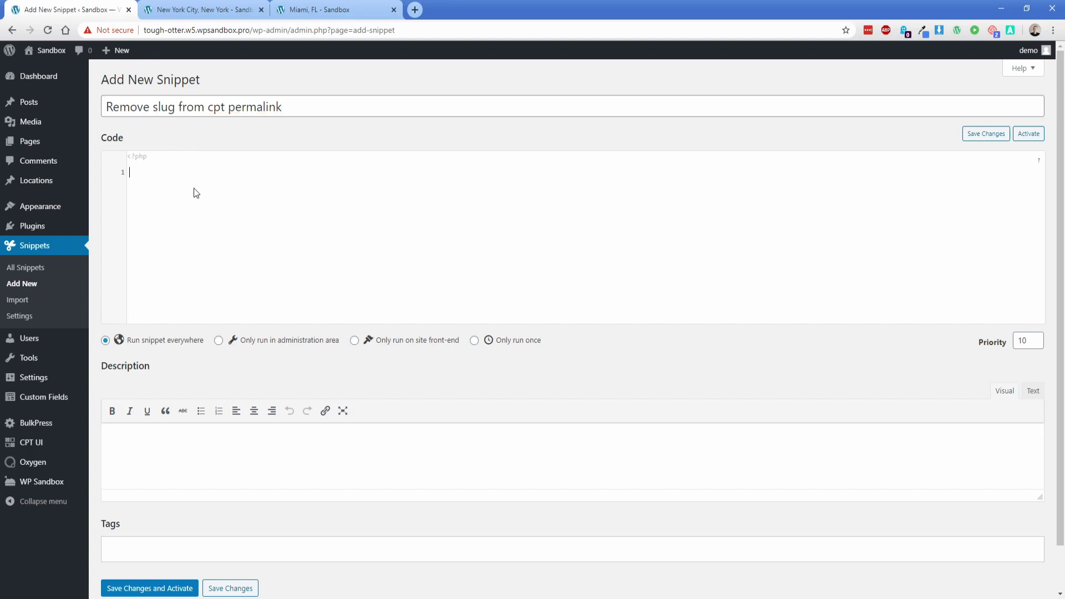
text(function na_remove_slug( $post_link, $post, $leavename ) {  	if ( 'events' != $post->post_type || 'publish' != $post->post_status ) { 		return $post_link; 	}  	$post_link = str_replace( '/' . $post->post_type . '/', '/', $post_link );  	return $post_link; } add_filter( 'post_type_link', 'na_remove_slug', 10, 3 );)
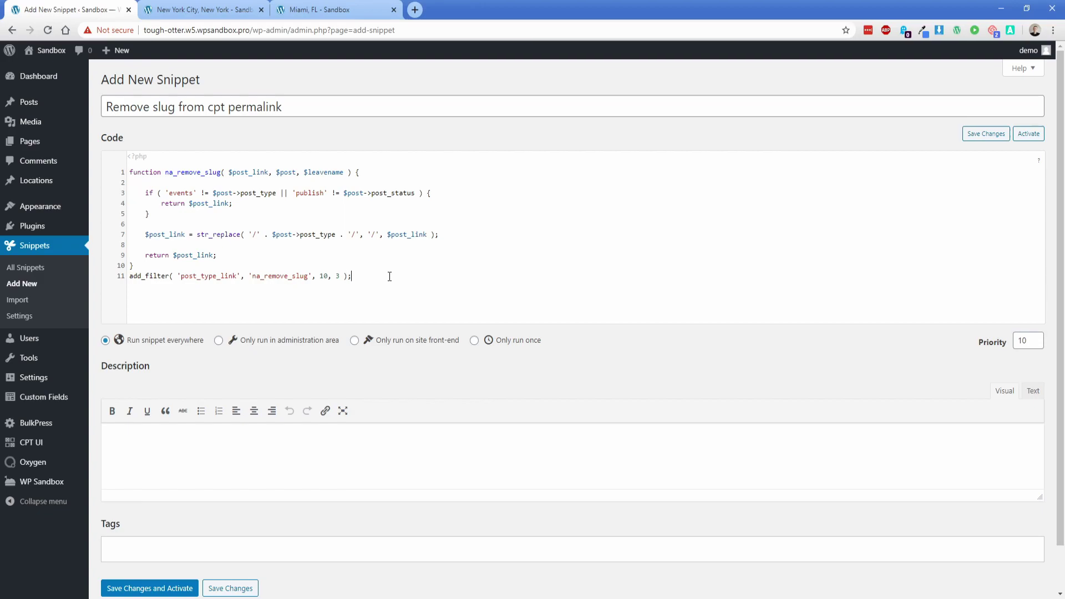
Step: Change the post type 'events' to 'locations' on line 3, then save and activate the snippet
double_click(180, 193)
text(locations)
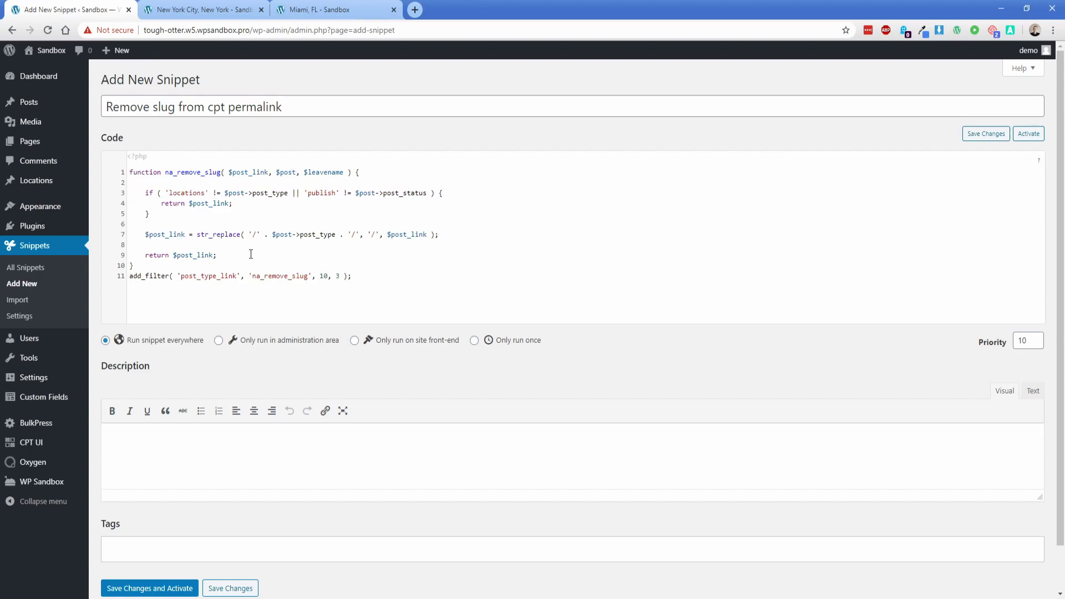
double_click(174, 194)
click(240, 205)
scroll(240, 204, down, 1)
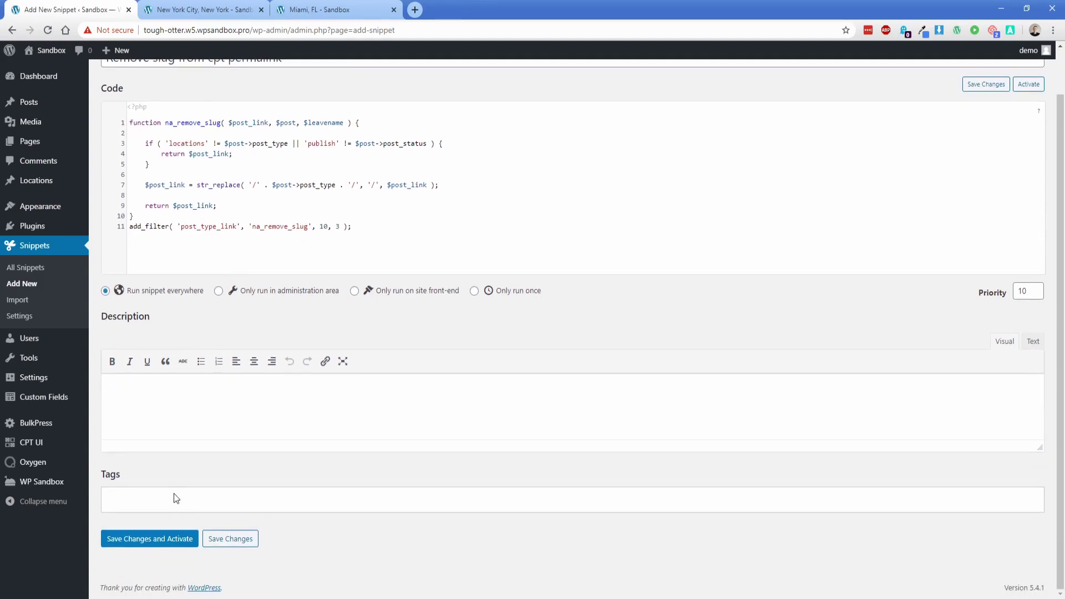
click(163, 537)
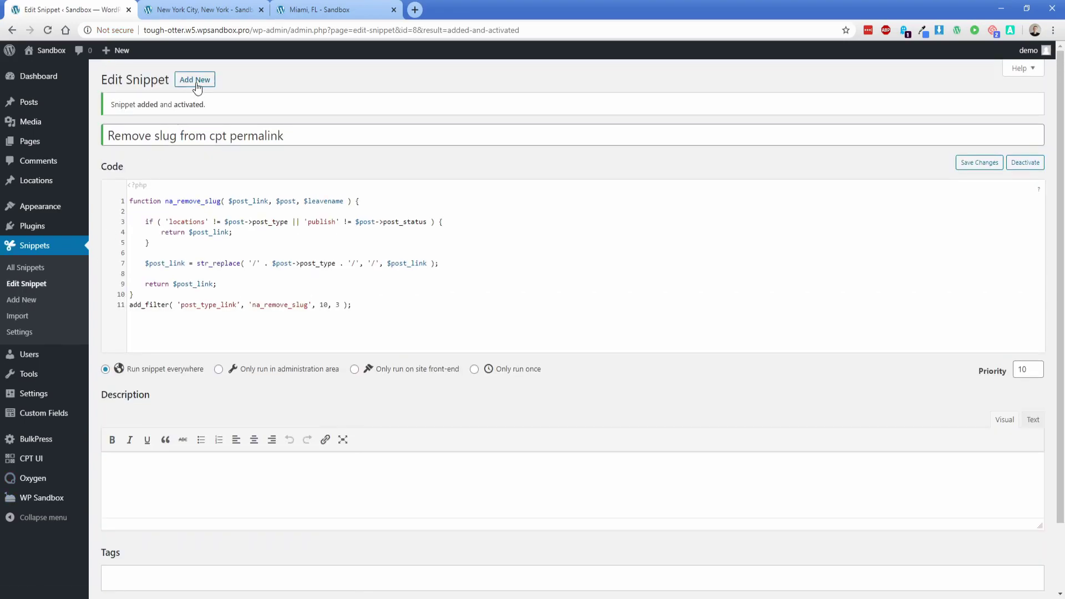
Step: Start a second snippet titled 'CPT permalink query' and paste the PHP query code
click(195, 80)
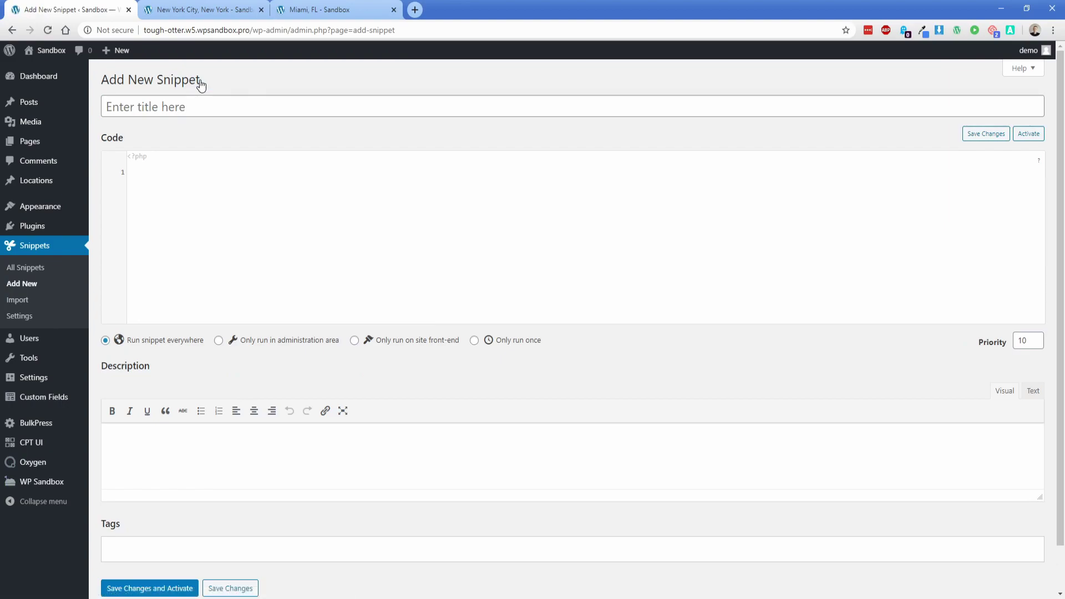
click(206, 108)
text(CPT p)
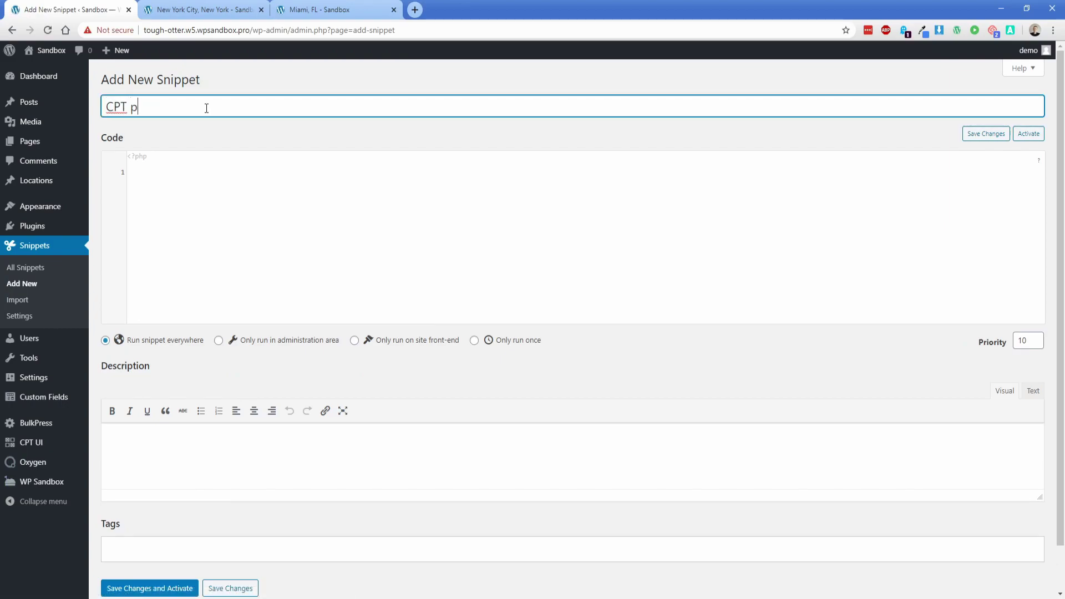
text(ermalink query)
click(190, 201)
text(function na_parse_request( $query ) {  	if ( ! $query->is_main_query() || 2 != count( $query->query ) || ! isset( $query->query['page'] ) ) { 		return; 	}  	if ( ! empty( $query->query['name'] ) ) { 		$query->set( 'post_type', array( 'post', 'events', 'page' ) ); 	} } add_action( 'pre_get_posts', 'na_parse_request' );)
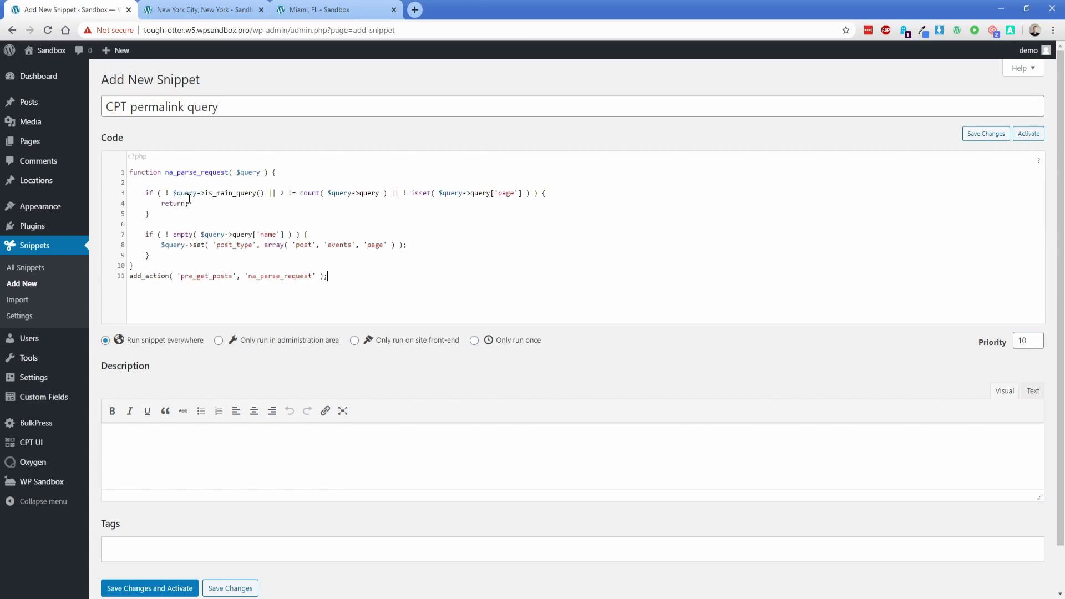
Step: Replace 'events' with 'locations' on line 8, then save and activate the snippet
double_click(335, 245)
text(locations)
scroll(321, 294, down, 2)
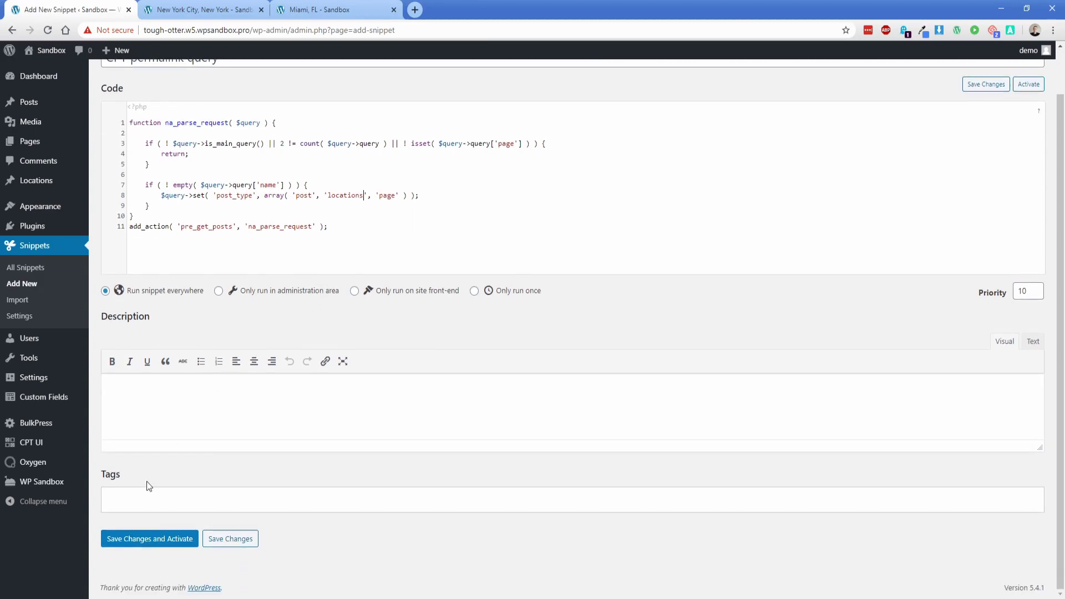
click(138, 541)
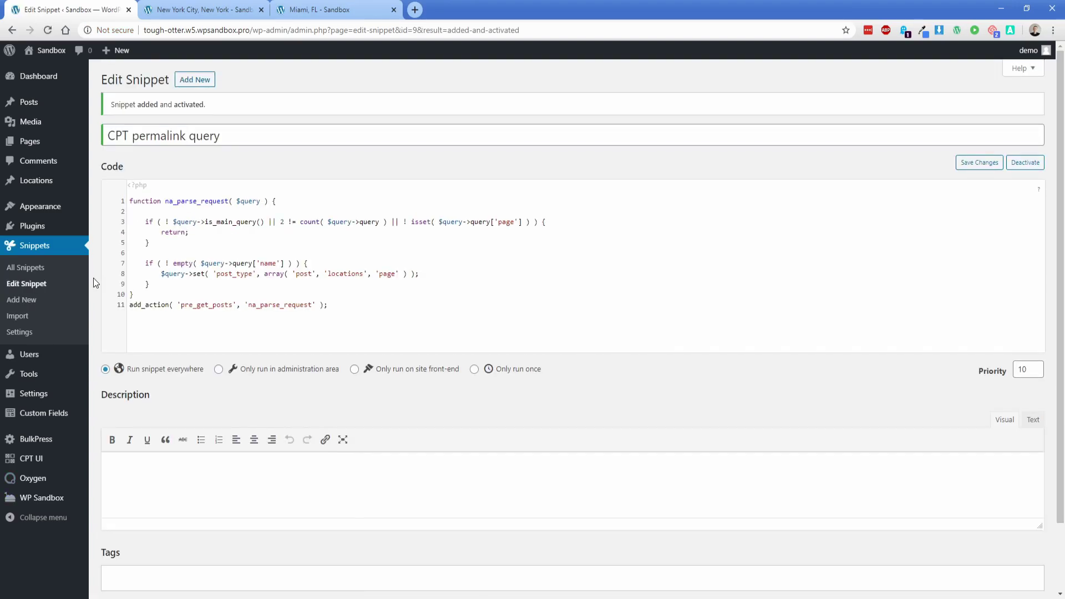
Step: Re-save the Permalinks settings to flush the permalink structure
mouse_move(61, 395)
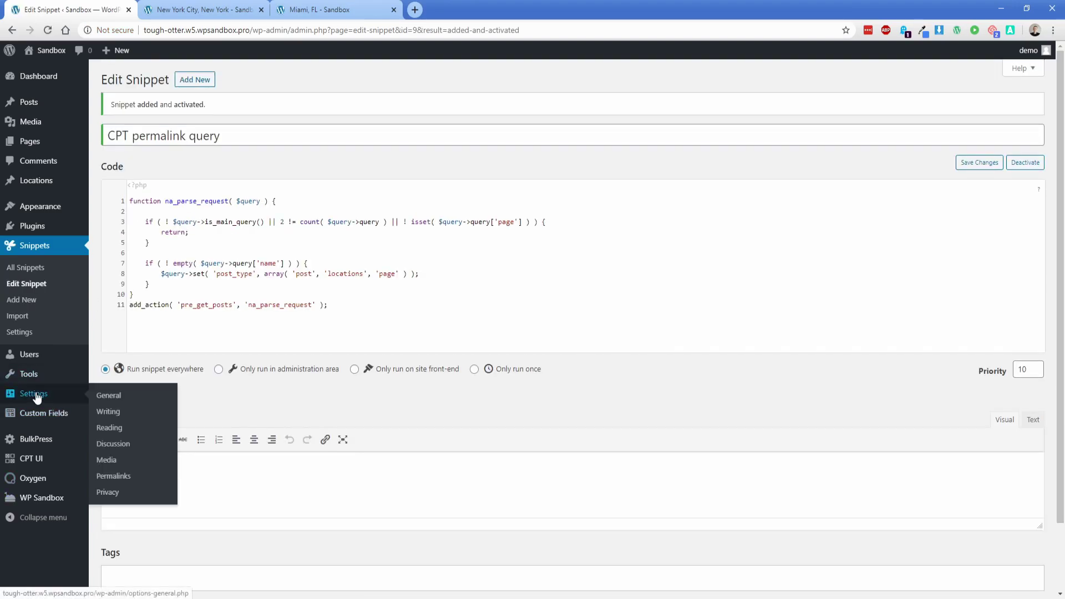
click(118, 477)
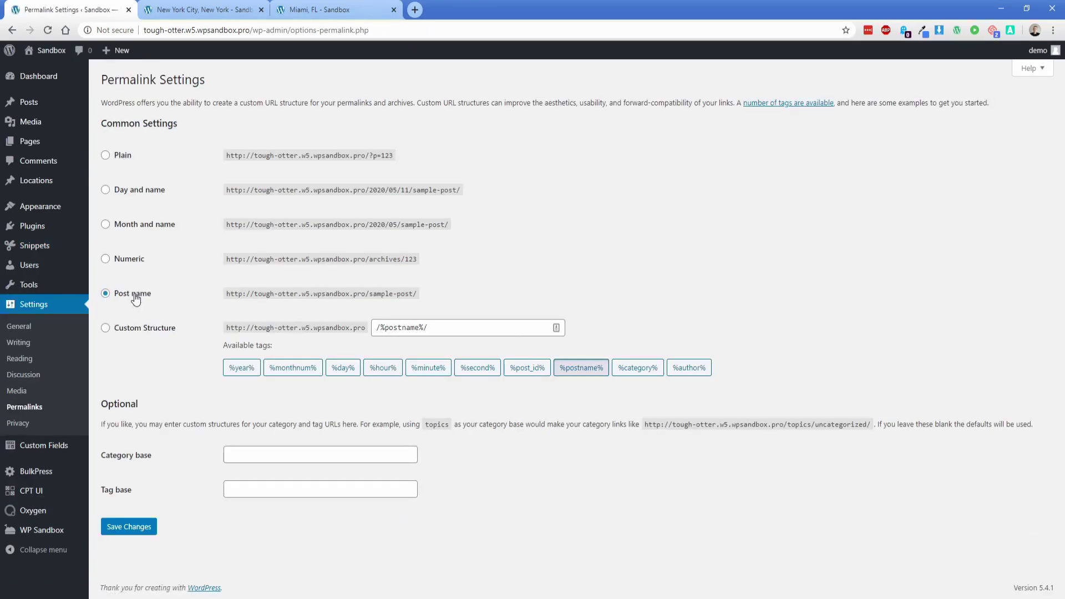
click(133, 527)
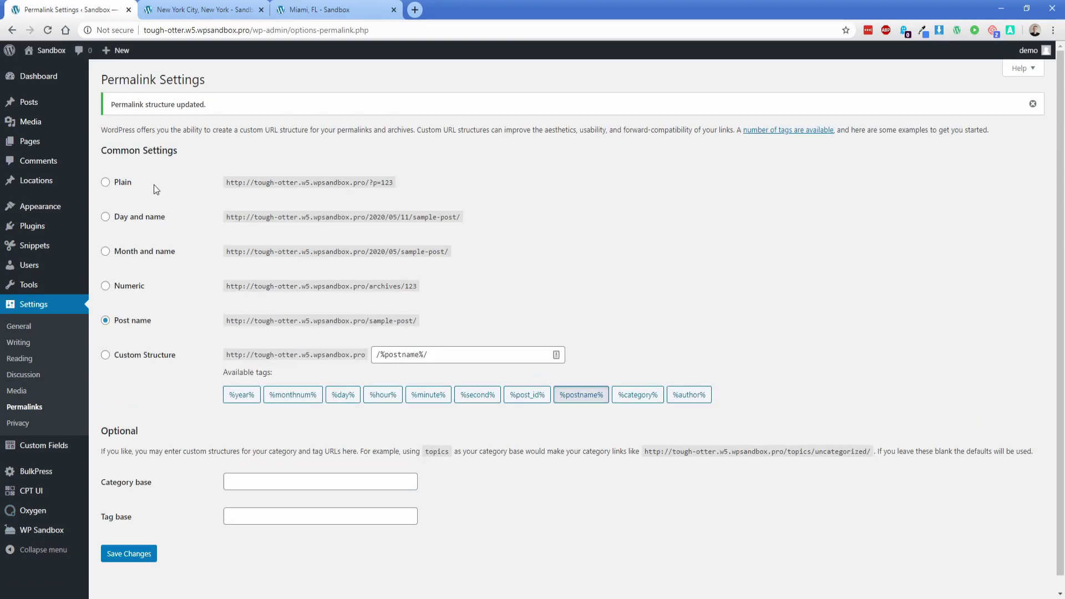
Step: Reload the old New York City location page and check its '/locations/' URL
click(206, 10)
click(48, 31)
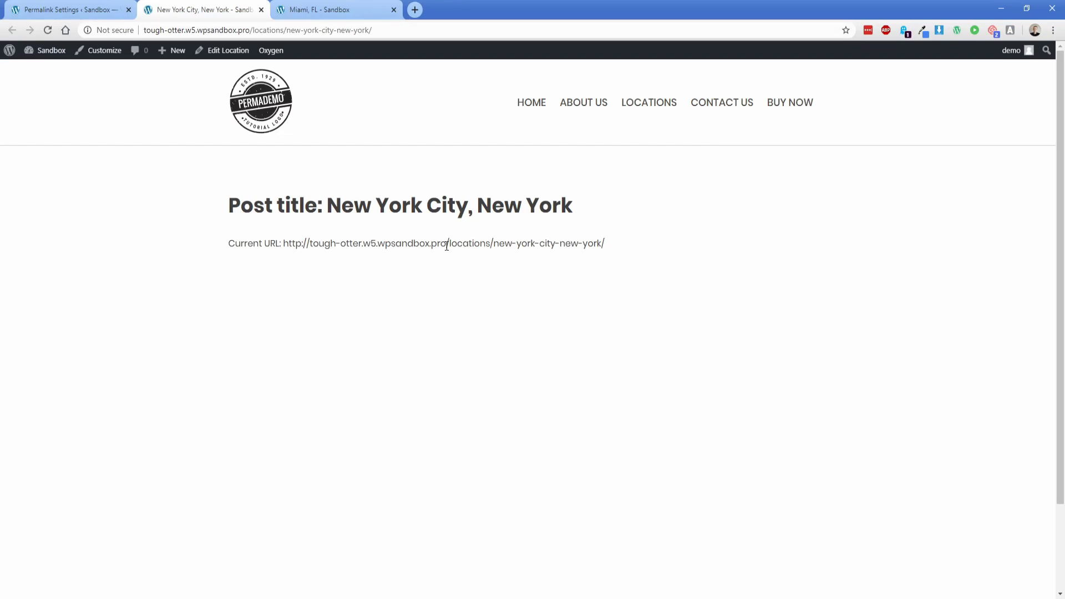
drag(445, 246, 495, 249)
Step: Close the old preview pages and reopen New York City and Miami, FL from the Locations list
click(262, 12)
click(262, 12)
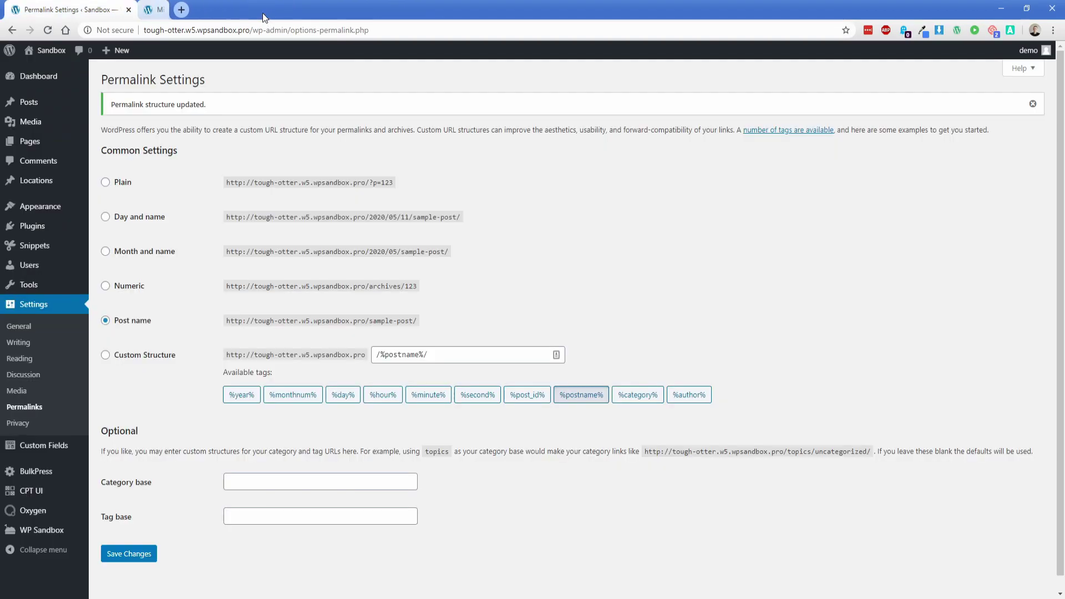
click(45, 188)
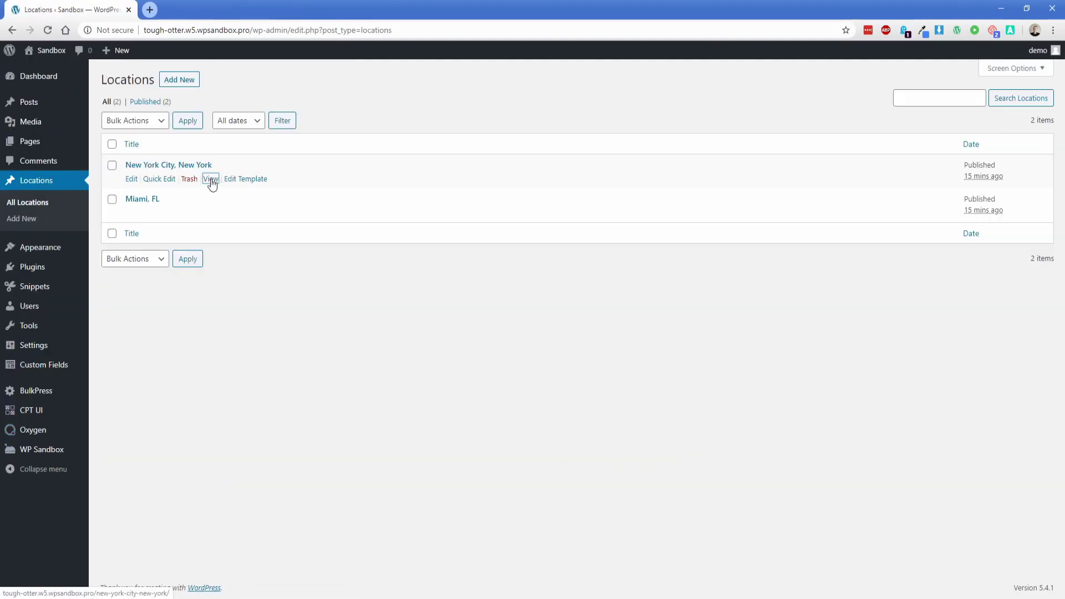
middle_click(211, 180)
middle_click(211, 213)
Step: Confirm both pages now load at root URLs /new-york-city-new-york/ and /miami-fl/
click(202, 10)
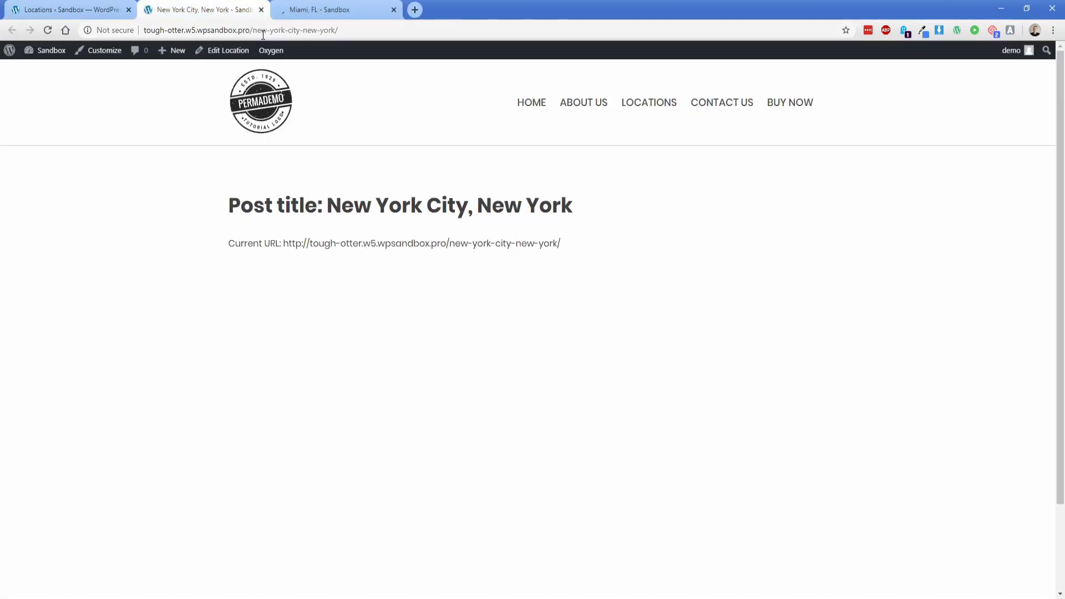
drag(251, 32, 351, 32)
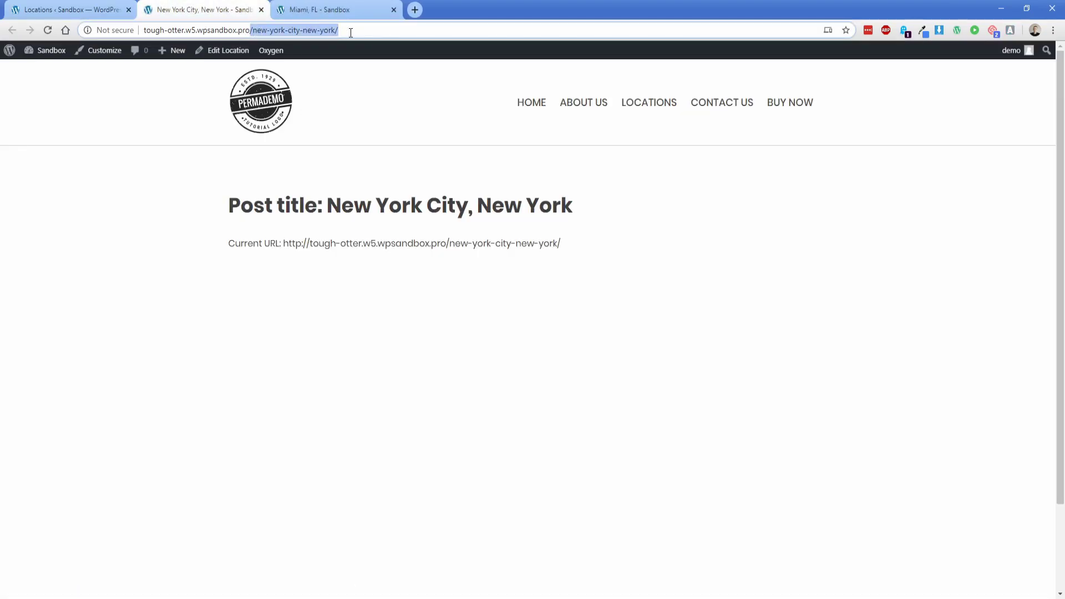
drag(440, 244, 469, 244)
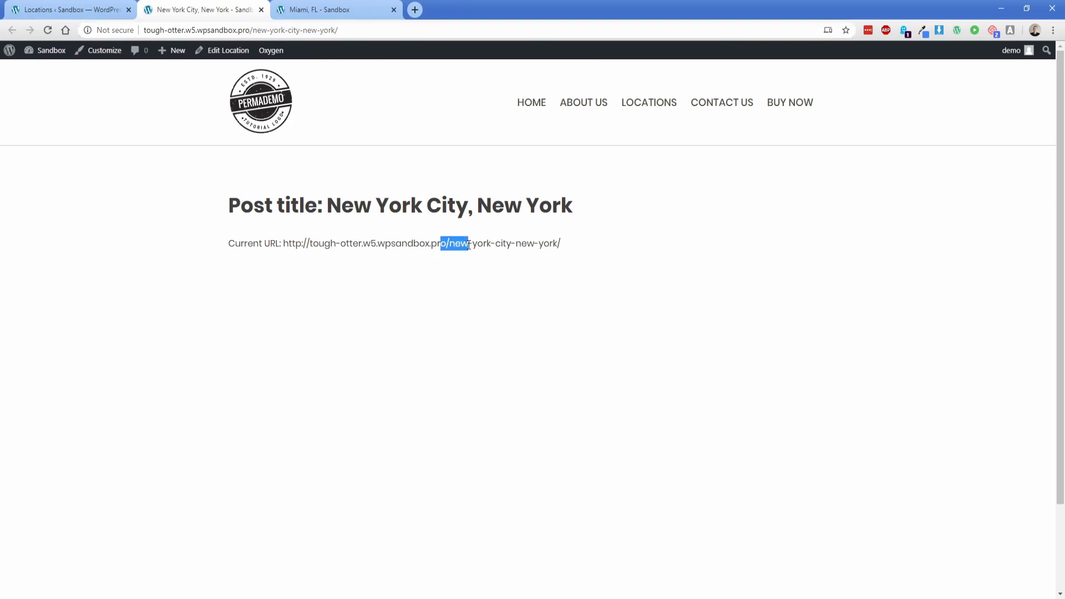
click(467, 231)
click(313, 12)
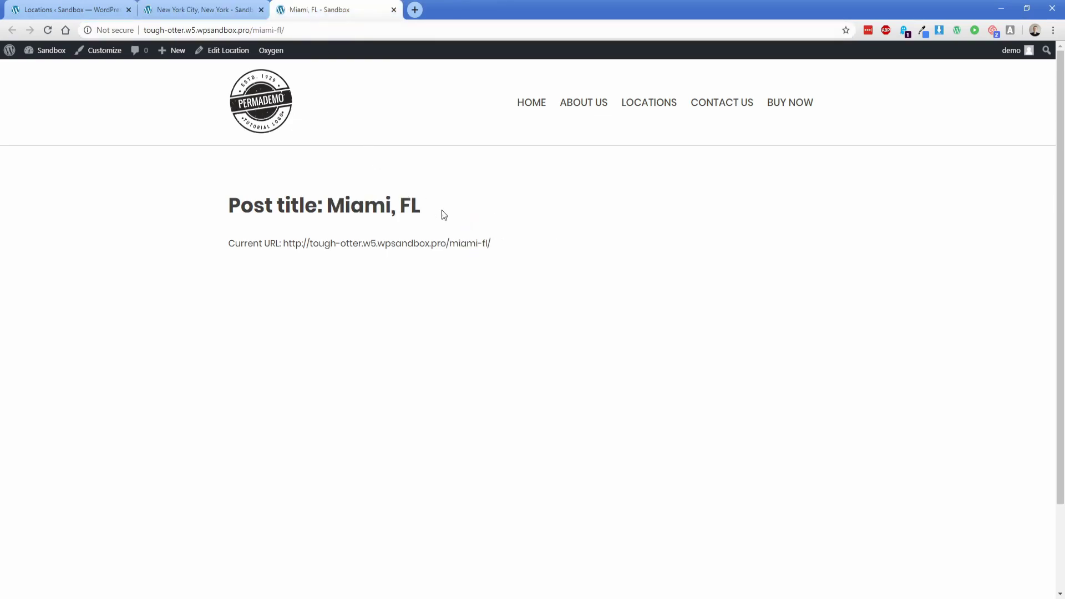
drag(428, 244, 568, 254)
click(219, 11)
click(577, 250)
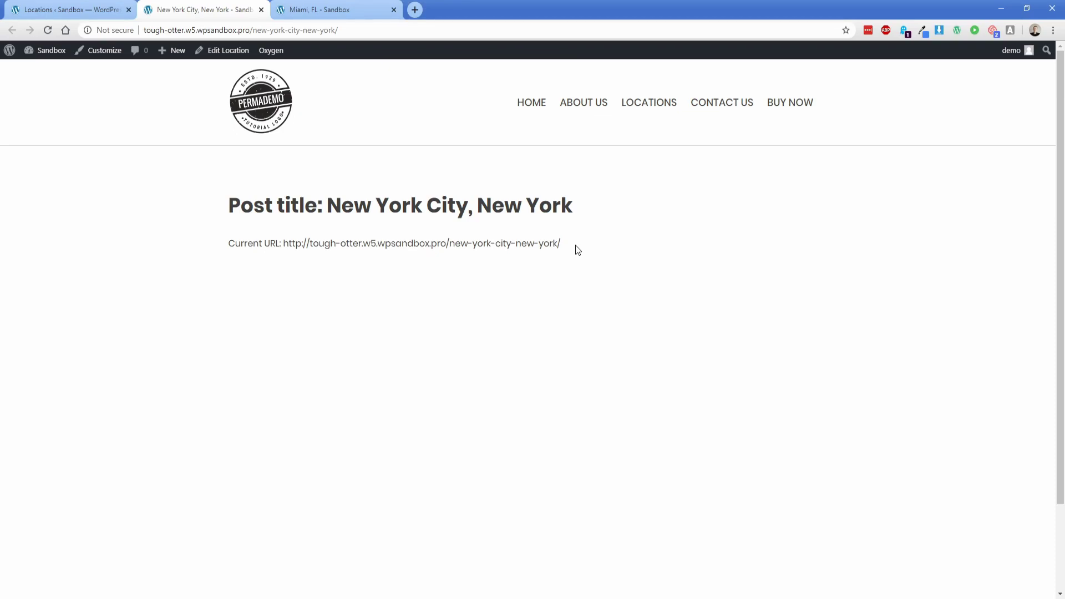
drag(442, 246, 454, 244)
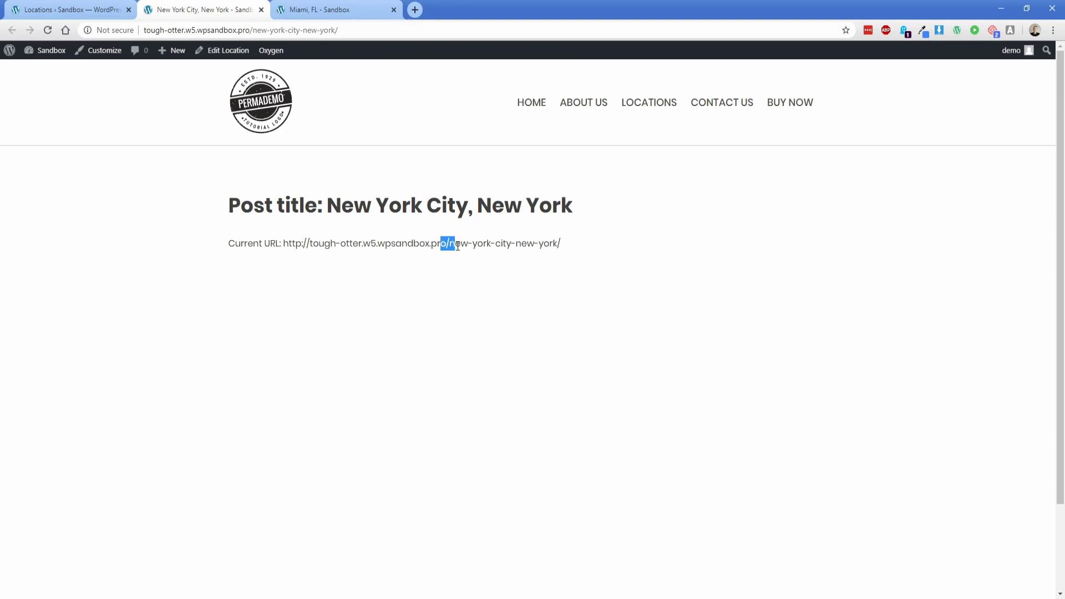
click(586, 240)
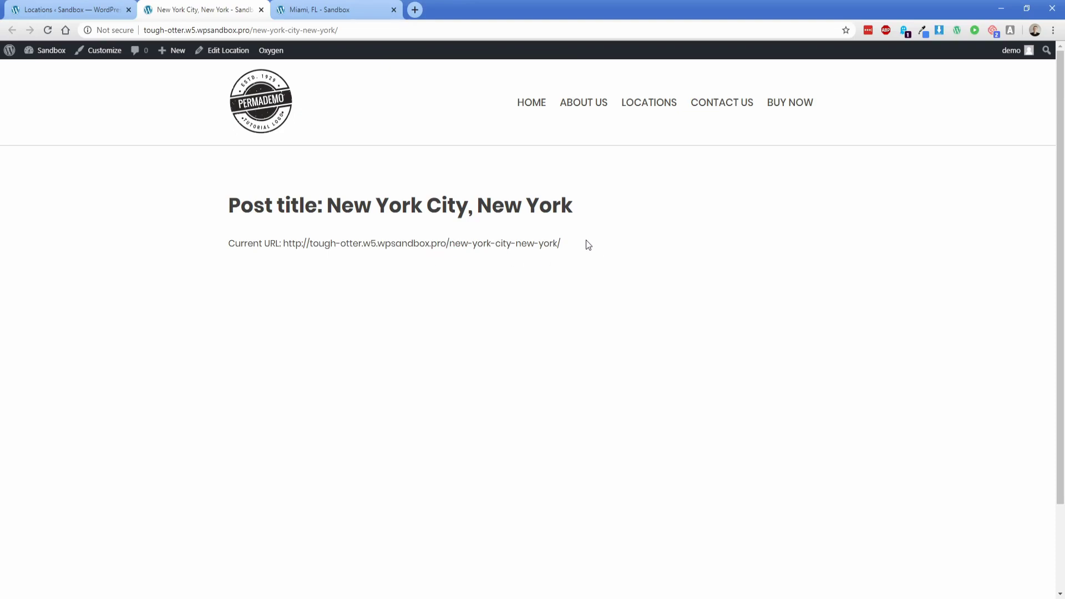